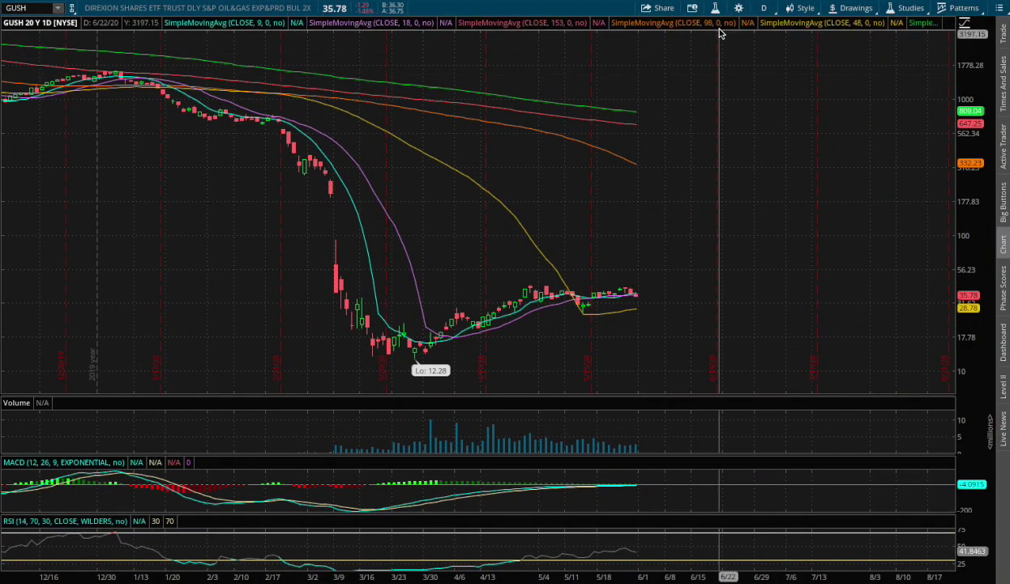
Step: Switch the GUSH chart to the 180-day 1-hour timeframe and enlarge the most recent candles
click(764, 10)
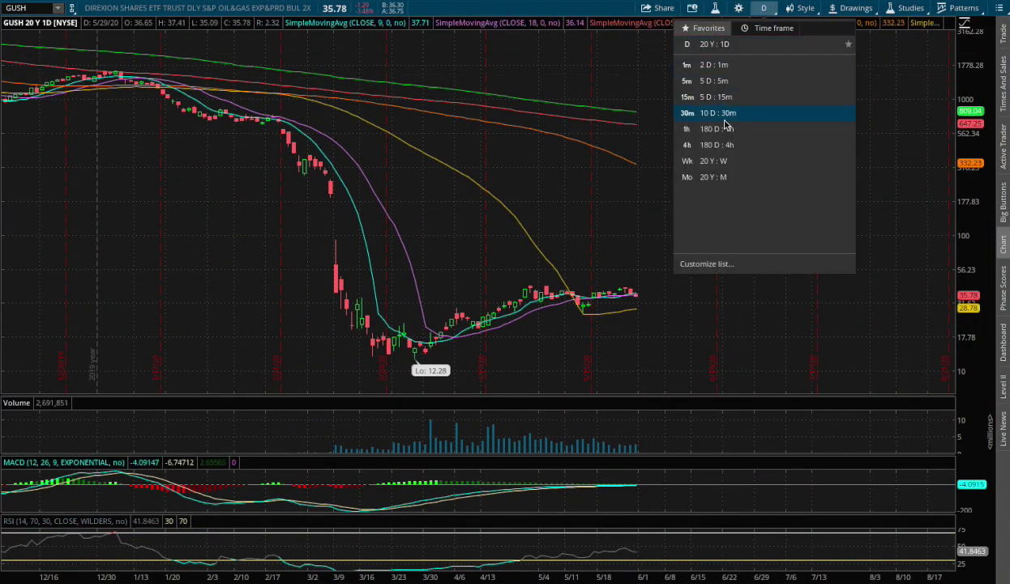
click(707, 129)
drag(255, 174, 460, 162)
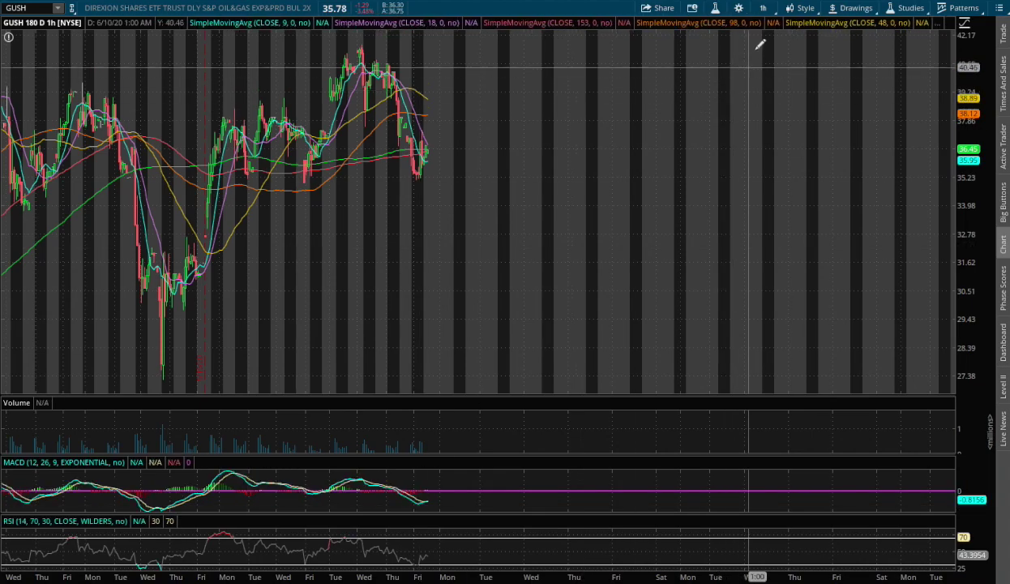
Step: Change the GUSH chart to the 180-day 4-hour timeframe and enlarge the latest two weeks of price action
click(763, 9)
click(707, 130)
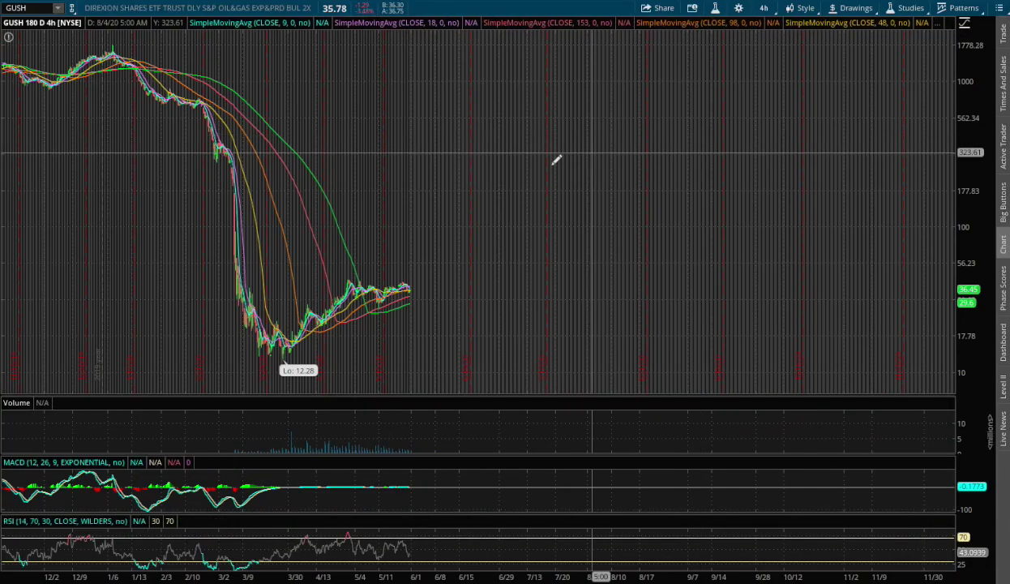
scroll(340, 225, up, 3)
drag(395, 226, 734, 269)
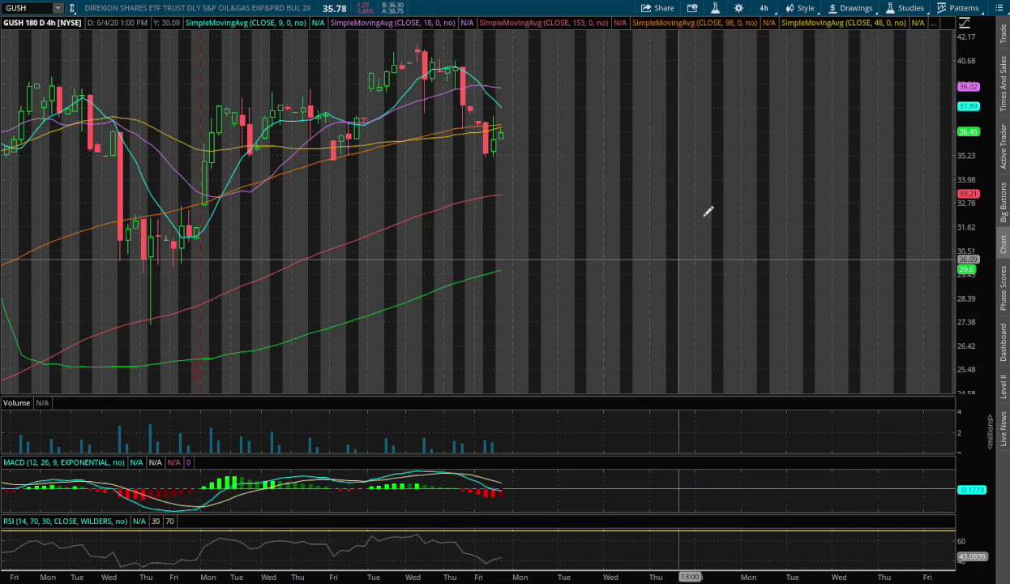
Step: Return the GUSH chart to the 20-year daily timeframe and enlarge the 2020 decline and recovery
click(764, 8)
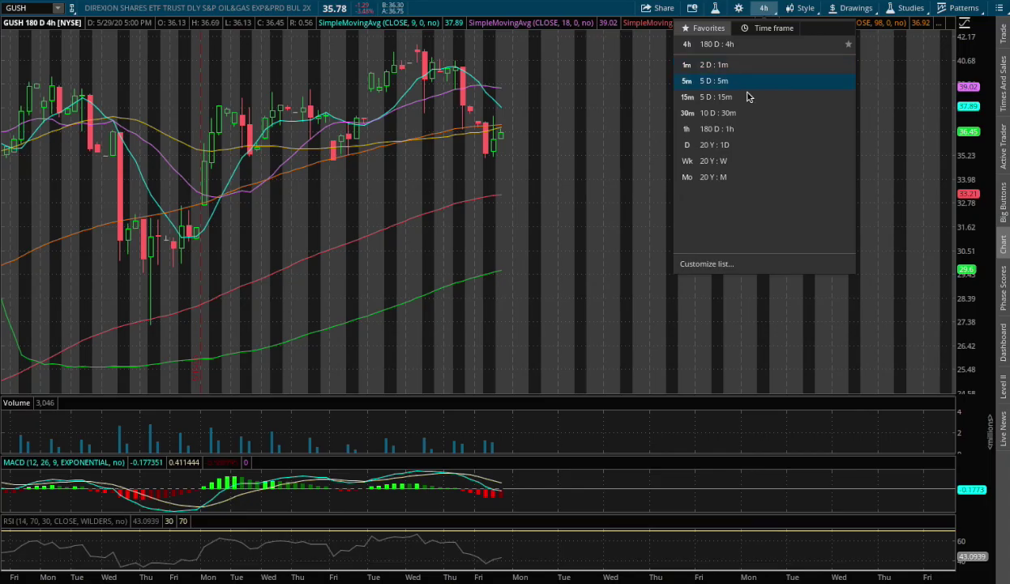
click(714, 144)
drag(281, 251, 510, 258)
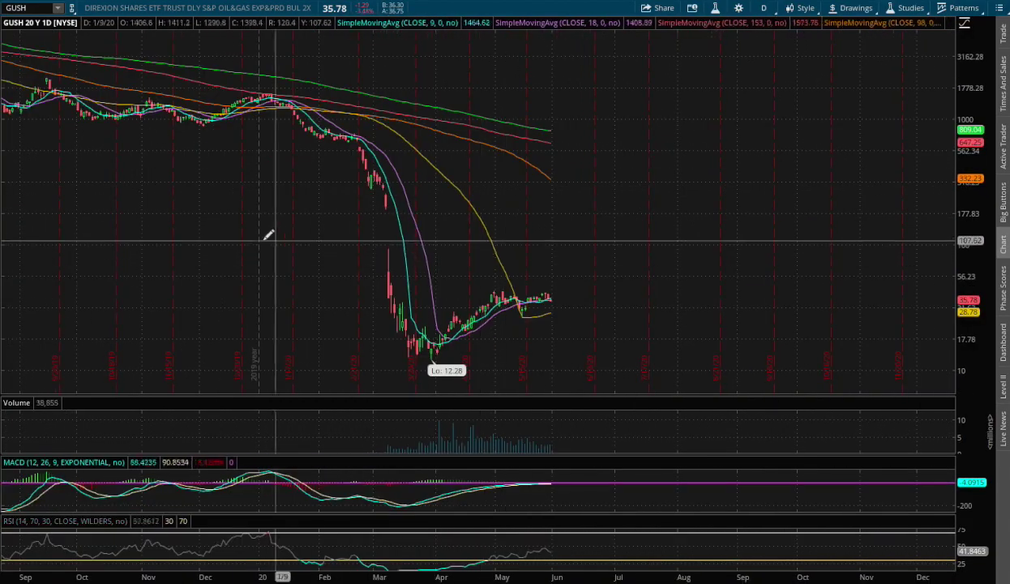
drag(266, 233, 699, 272)
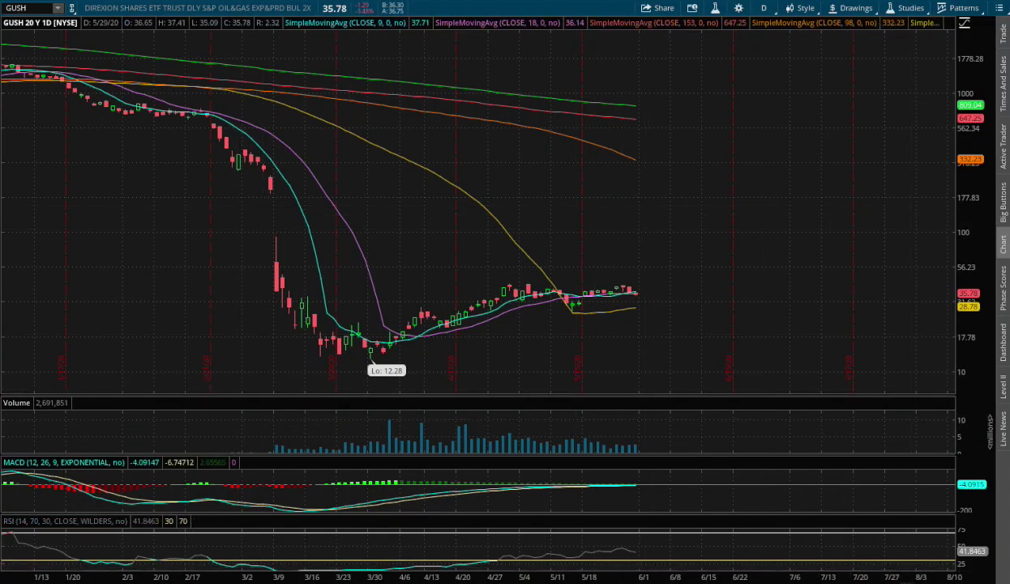
Step: Draw a short downward trendline from GUSH's last daily candle to about 31 on 6/4
mouse_move(911, 398)
click(889, 359)
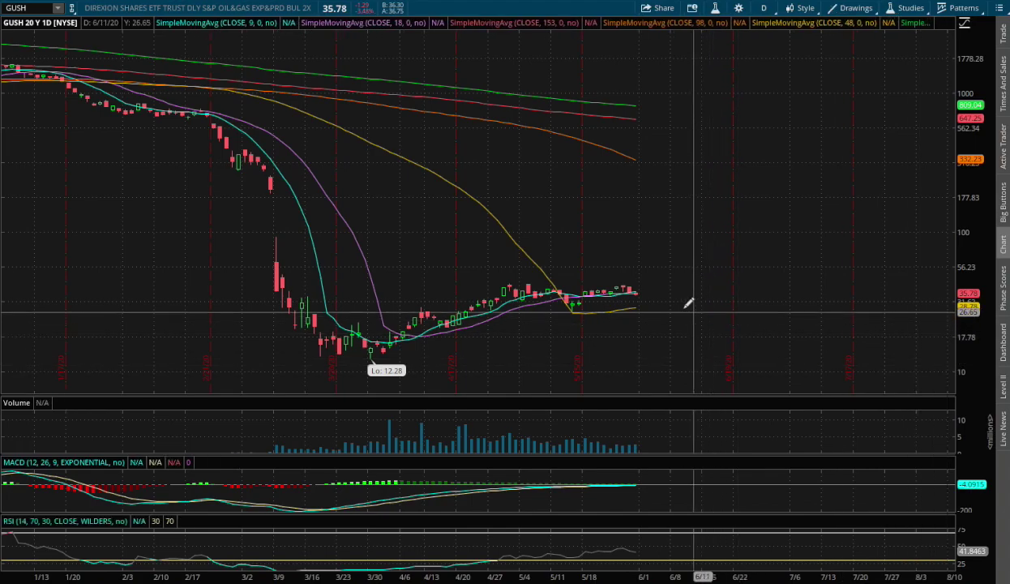
click(638, 294)
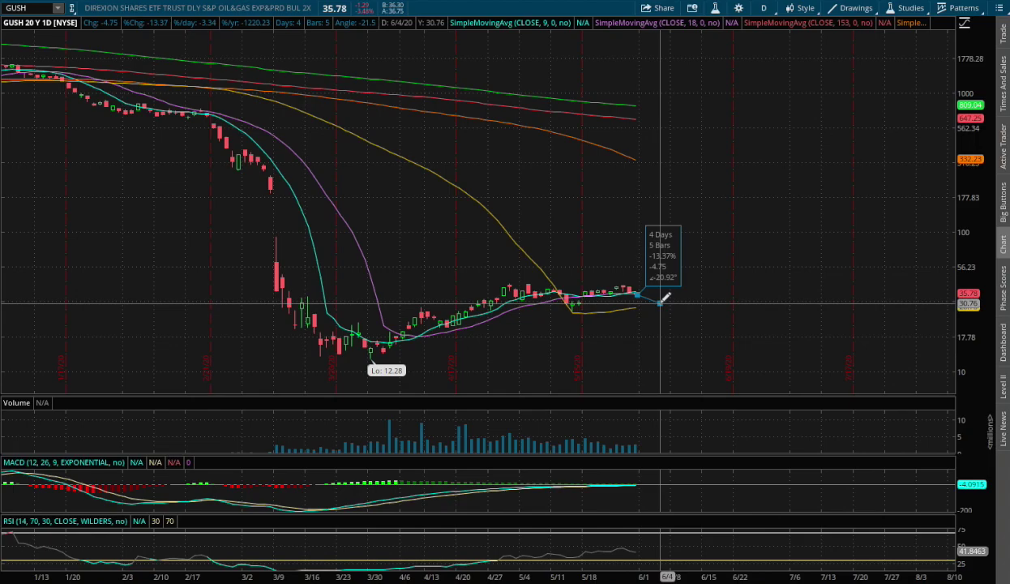
click(661, 301)
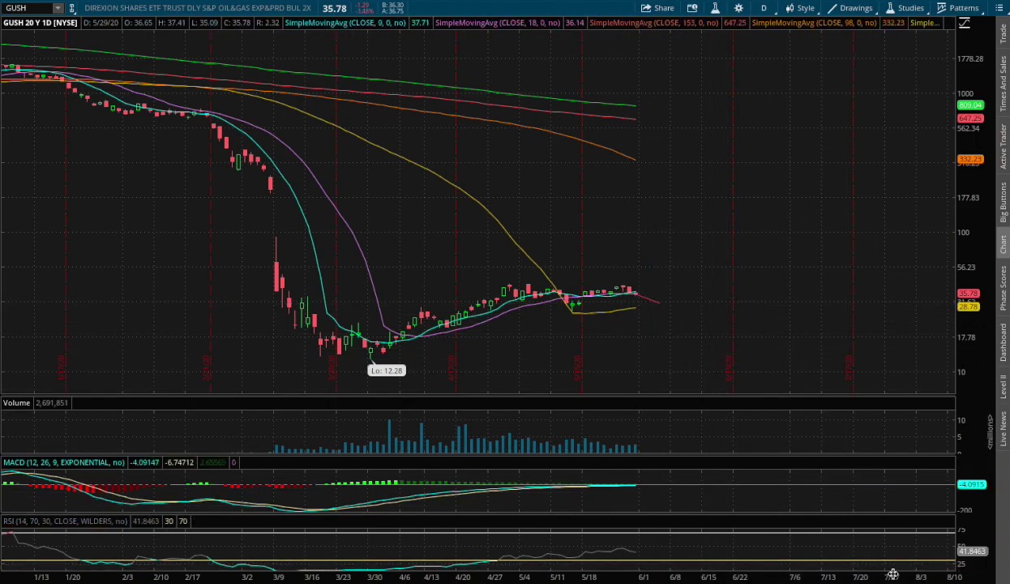
Step: Mark a horizontal price line at about 30 near GUSH's mid-May lows and cancel the extra line at about 42
click(912, 365)
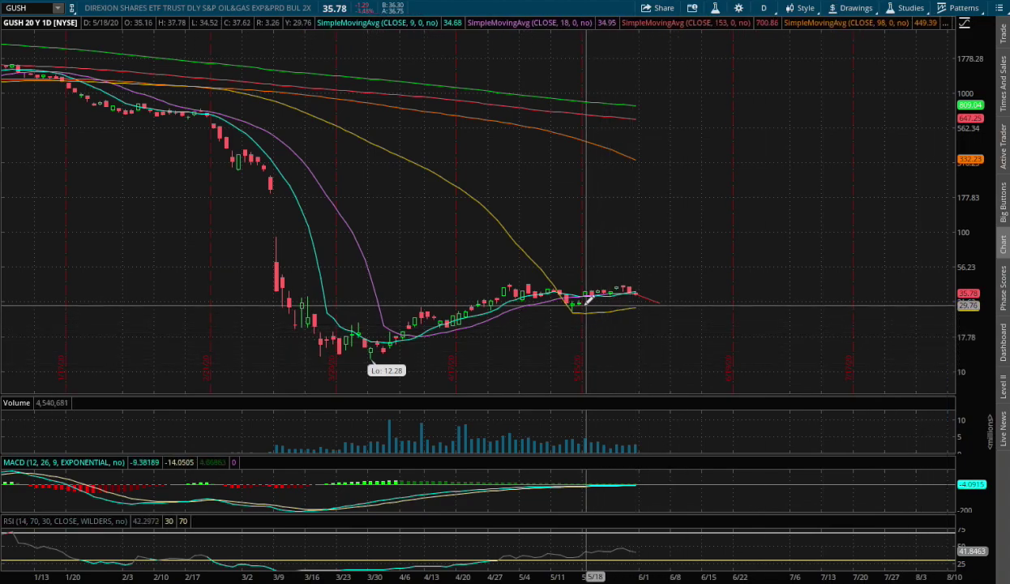
drag(480, 304, 761, 300)
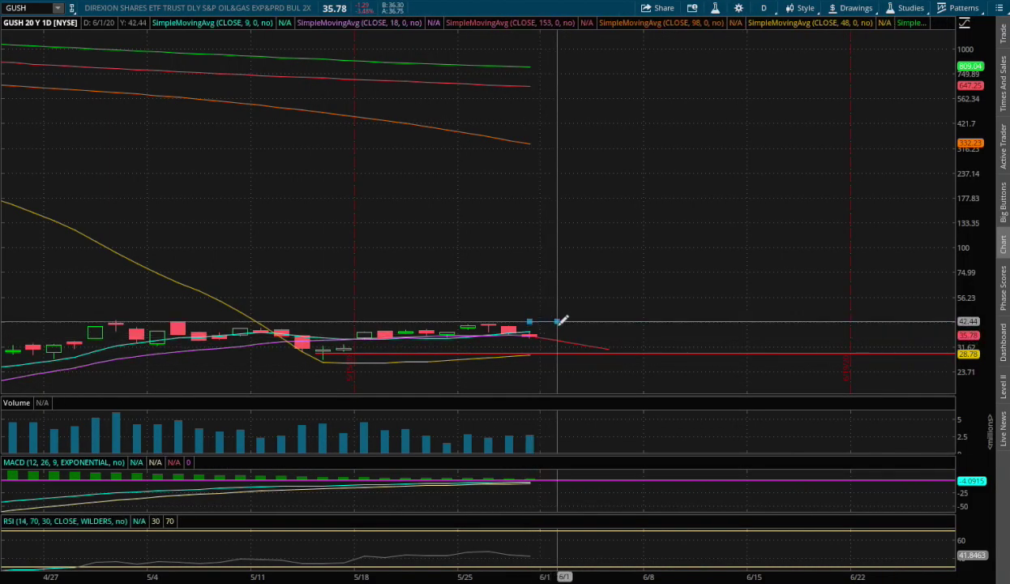
right_click(671, 324)
key(Escape)
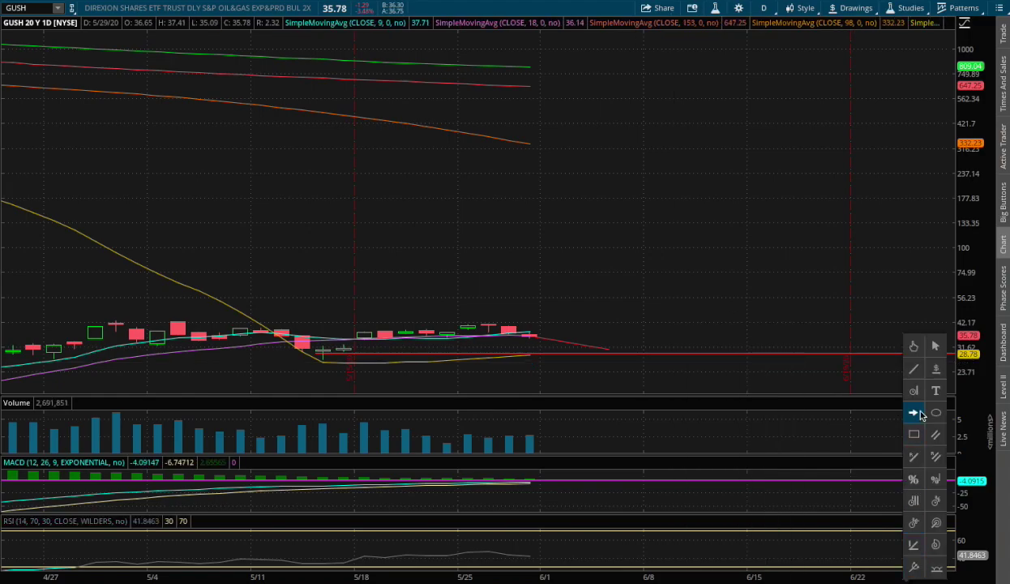
Step: Draw a short upward trendline from GUSH's last daily candle to about 40 on 6/1
click(535, 330)
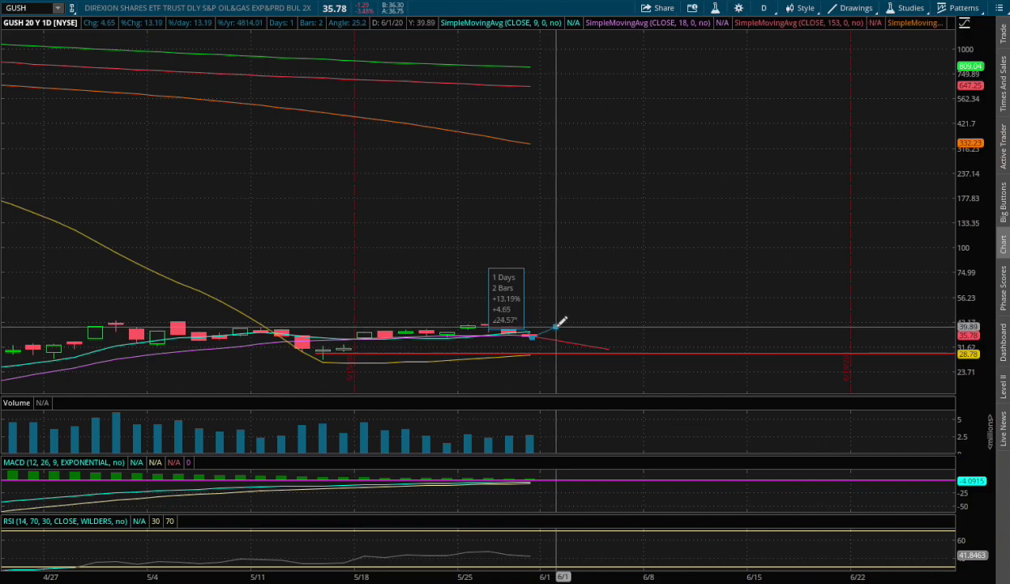
click(557, 324)
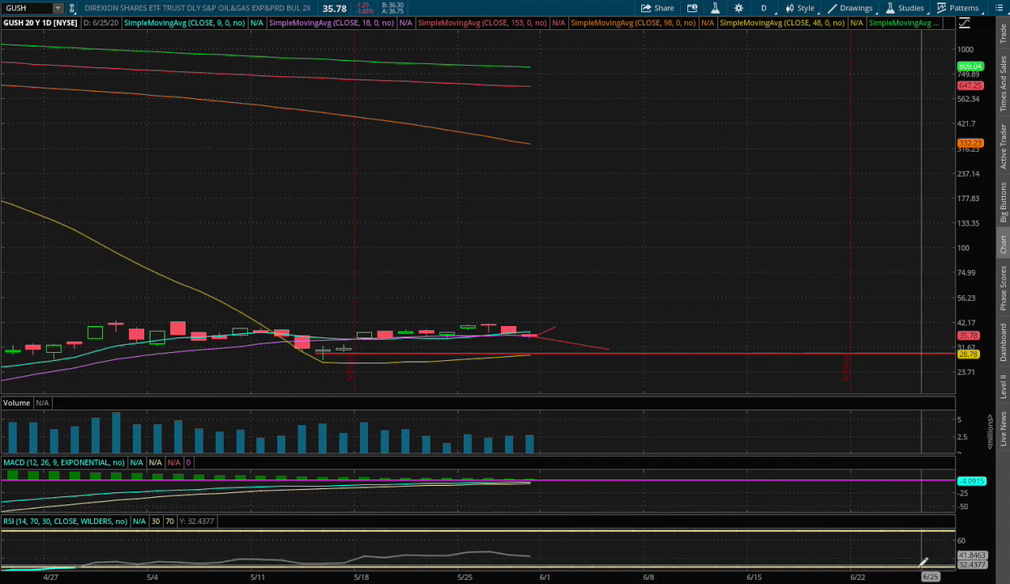
mouse_move(922, 561)
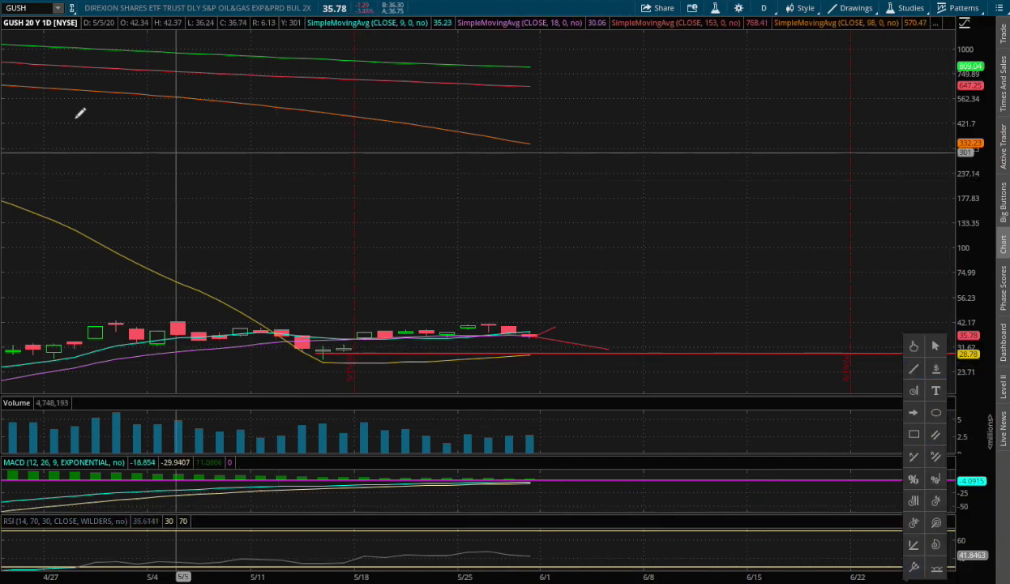
Step: Load the DRIP symbol in the daily chart and enlarge its 2020 price action
click(38, 8)
text(DRIP)
key(Return)
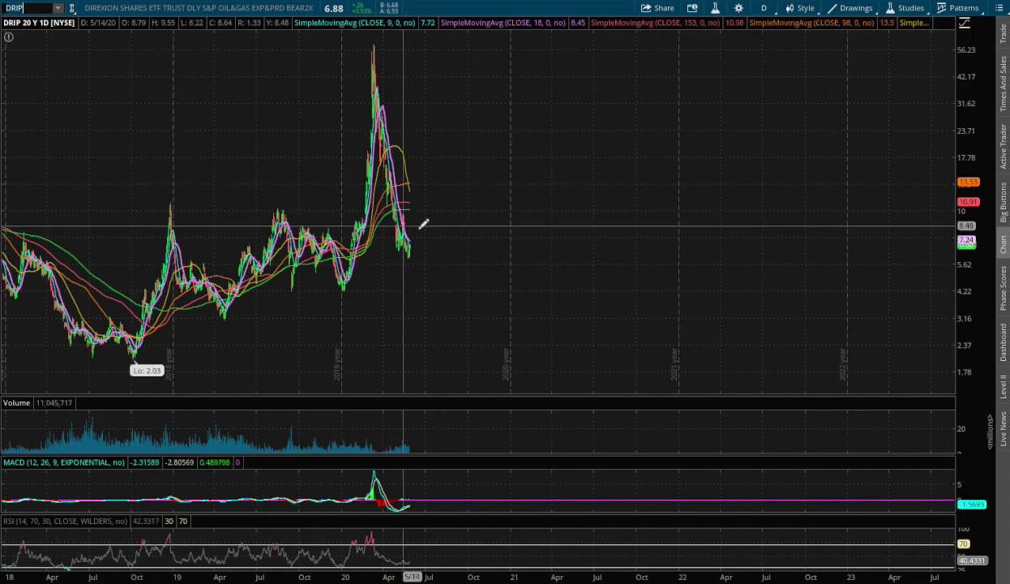
drag(316, 203, 561, 214)
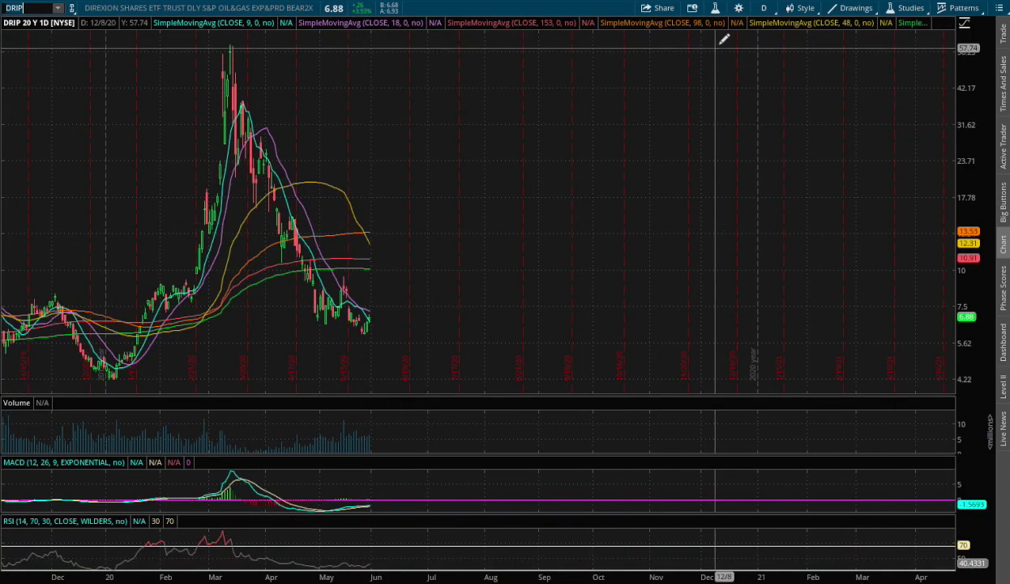
Step: Switch the DRIP chart to the 180-day 1-hour timeframe and enlarge its most recent candles
click(764, 8)
click(726, 130)
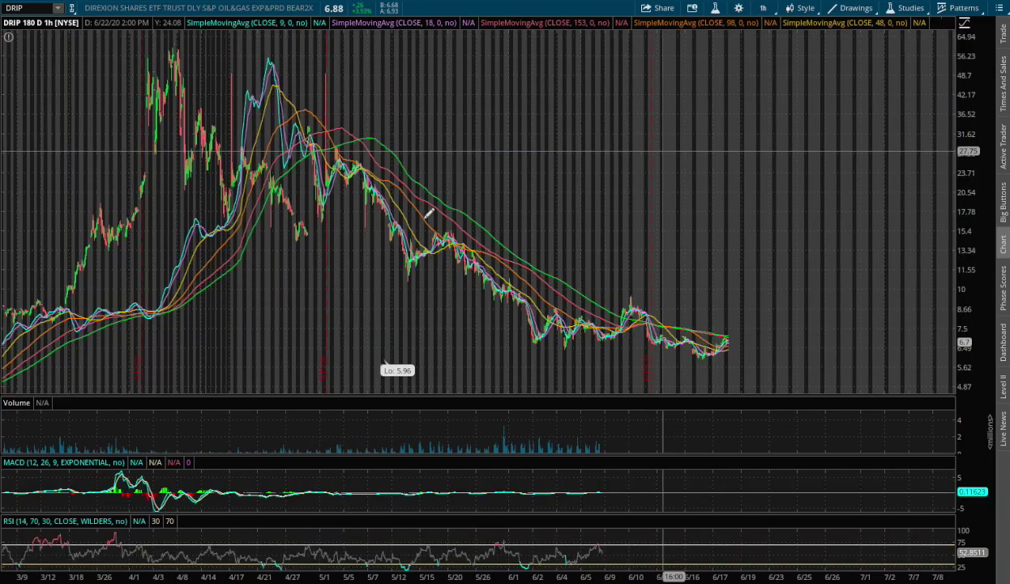
drag(297, 262, 514, 286)
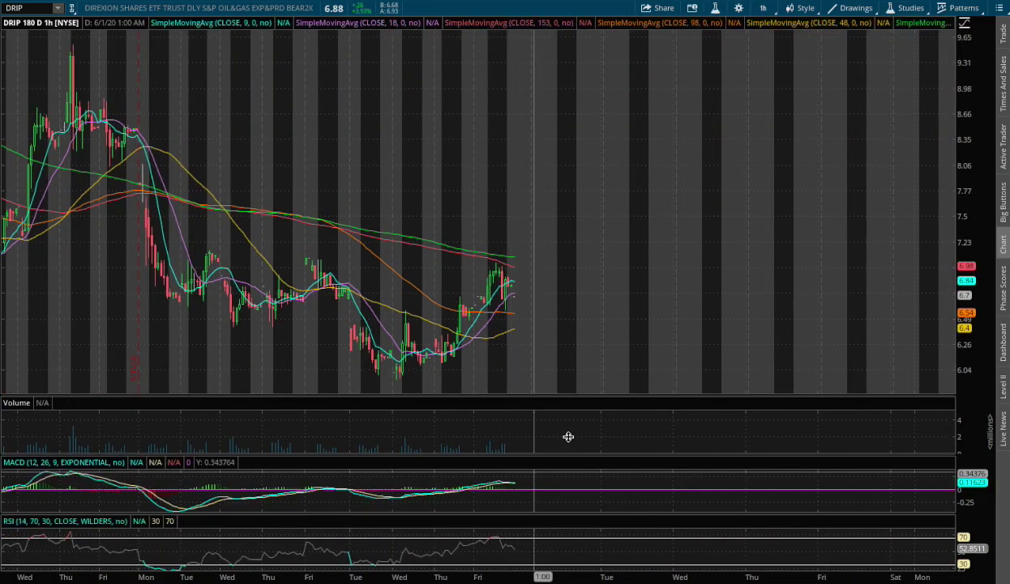
Step: Change the DRIP chart to the 180-day 4-hour timeframe and enlarge the candles from April through May
click(765, 11)
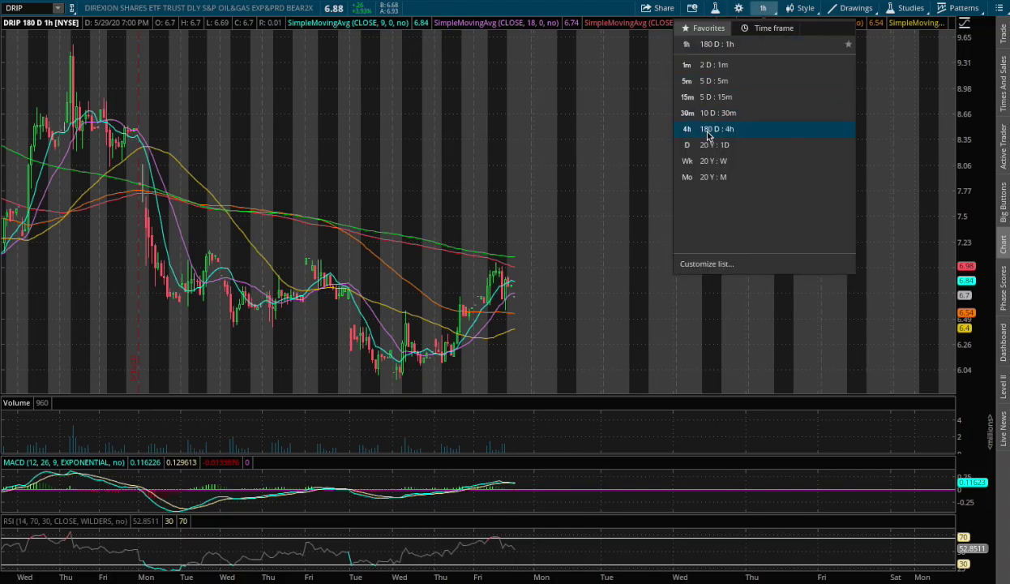
click(718, 147)
drag(296, 284, 514, 285)
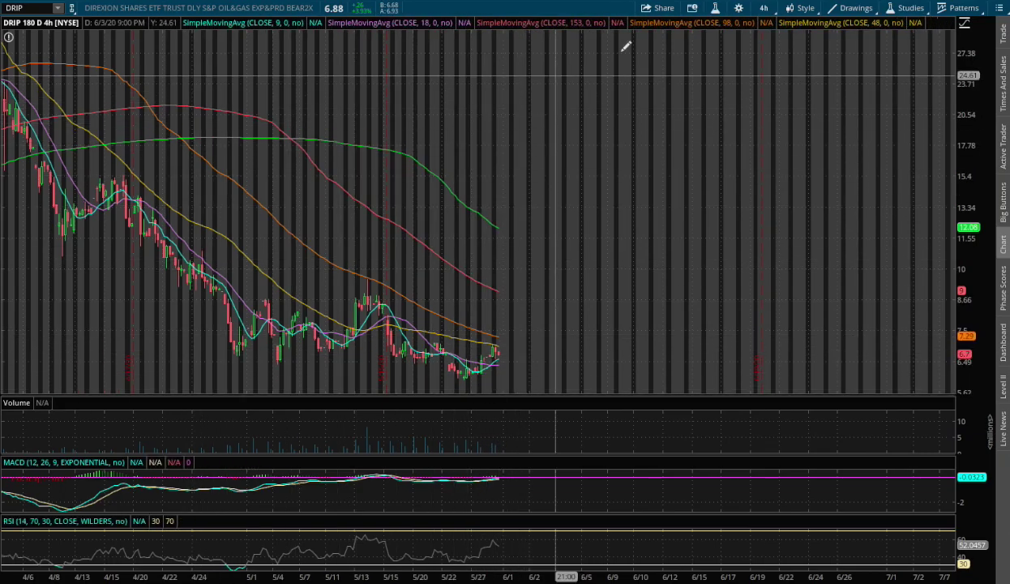
Step: Return the DRIP chart to the 20-year daily timeframe and enlarge the candles from late January through May
click(764, 7)
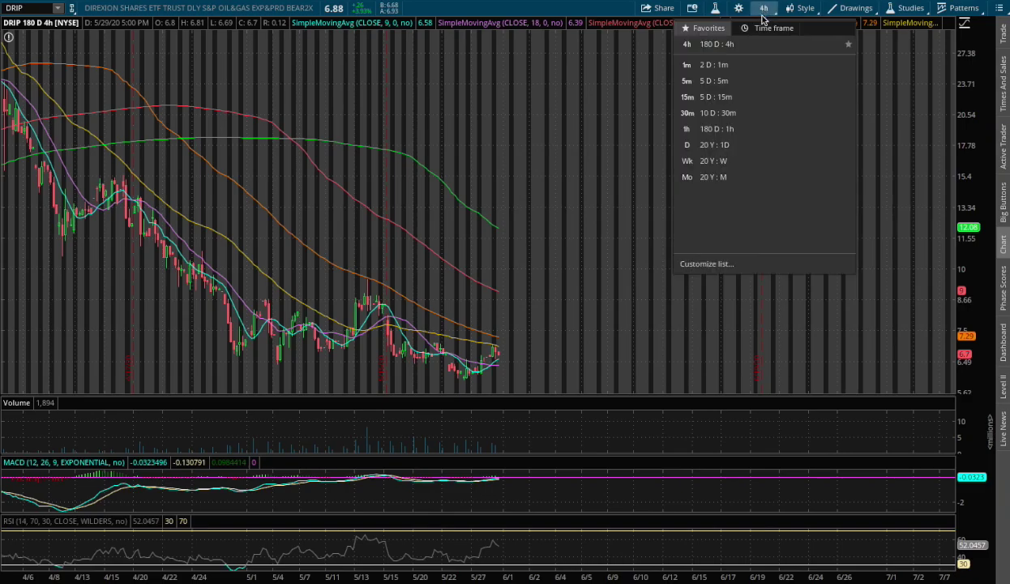
click(703, 144)
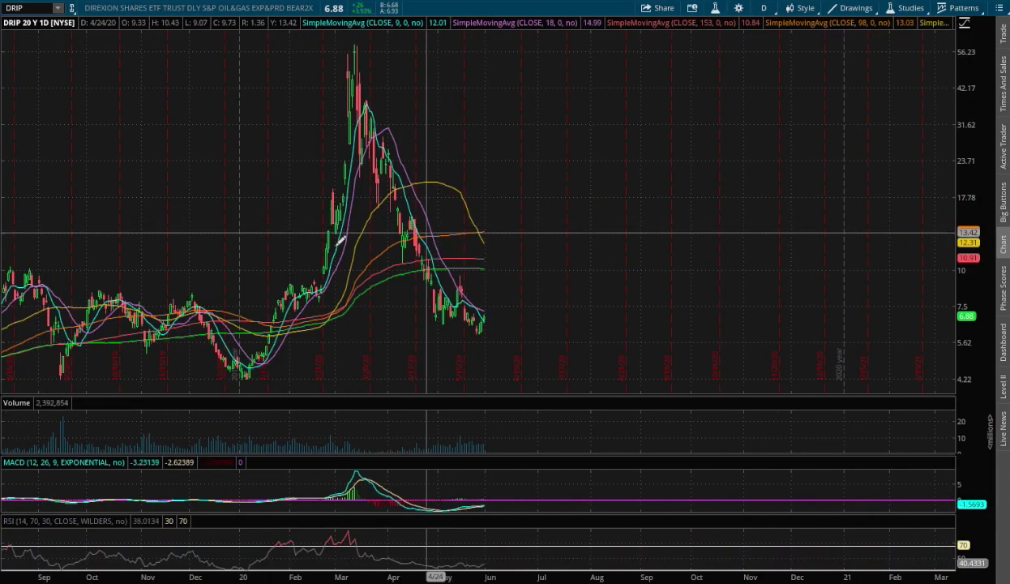
drag(257, 235, 525, 281)
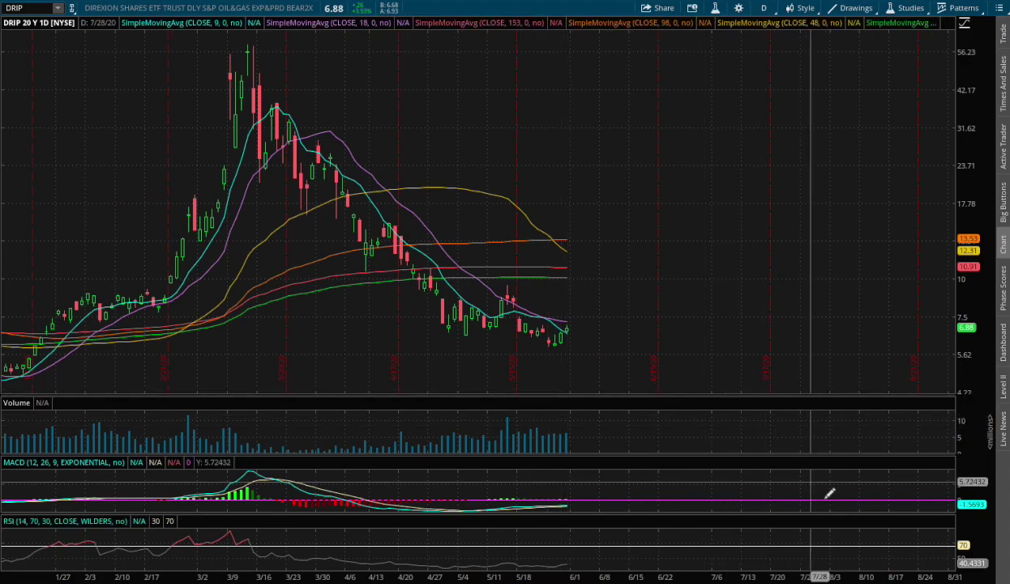
Step: Draw two short trendlines from DRIP's last candle, one down to about 6.3 on 6/5 and one up to about 7.4 on 6/4
click(568, 328)
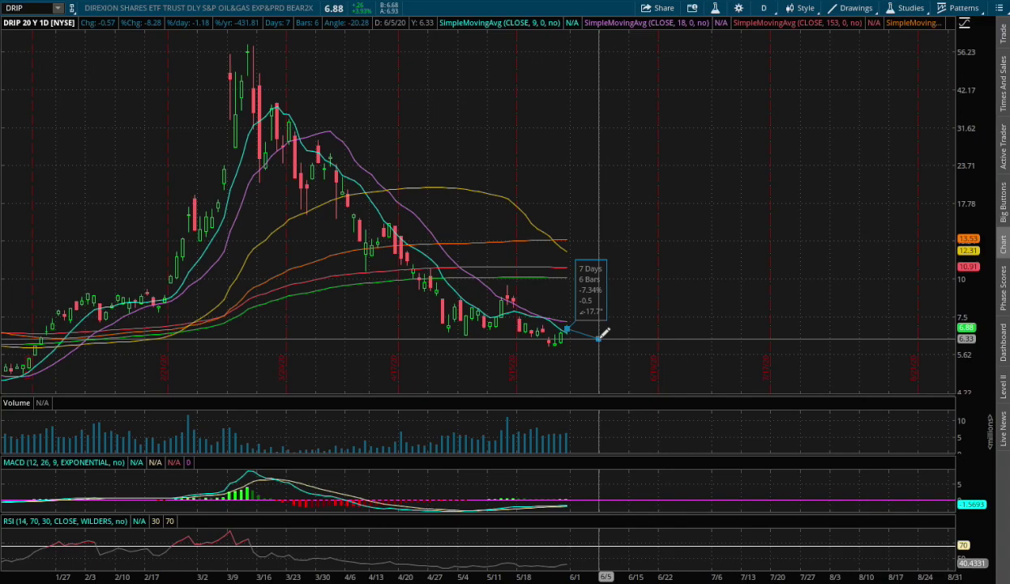
click(598, 337)
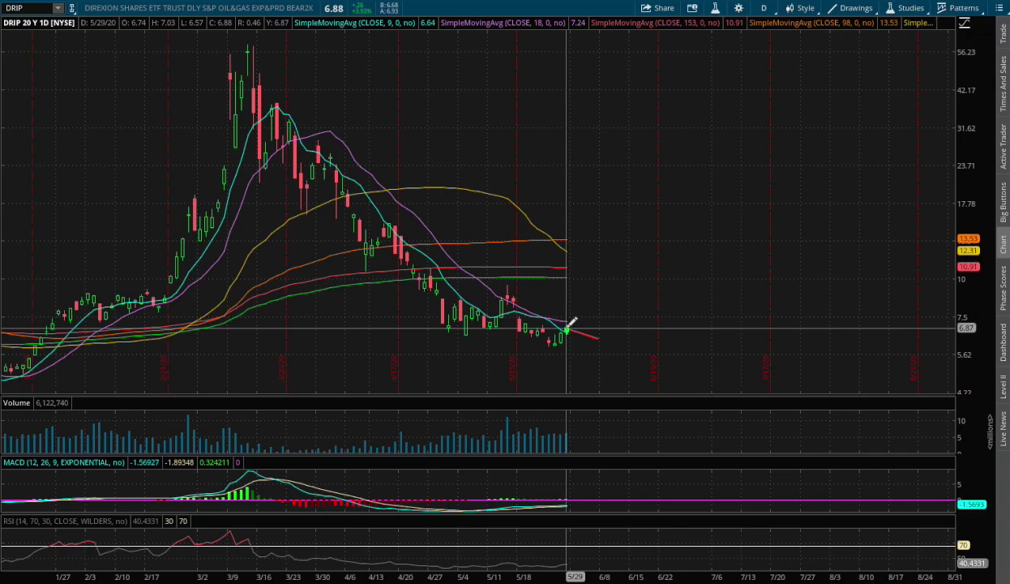
click(571, 325)
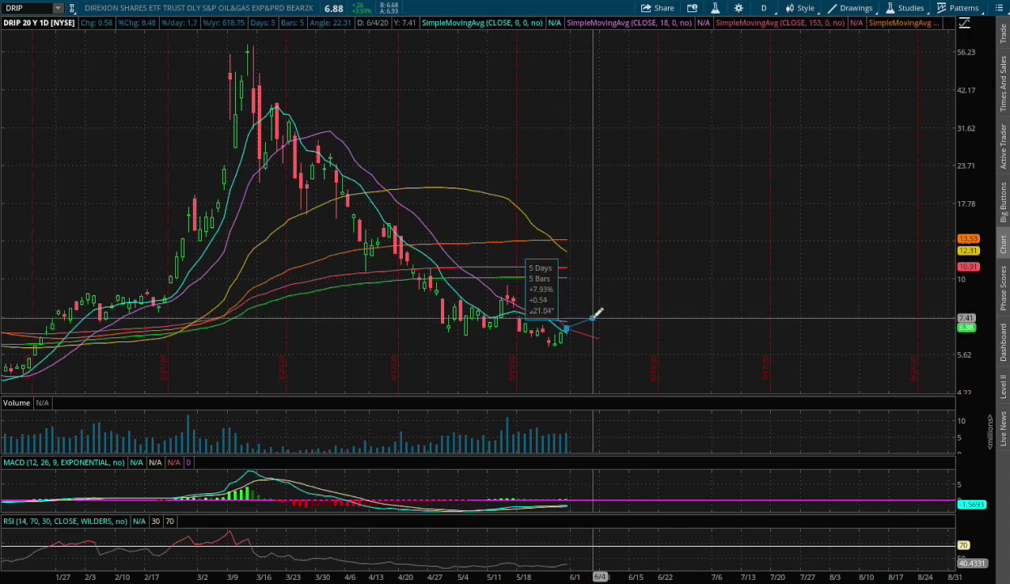
click(594, 316)
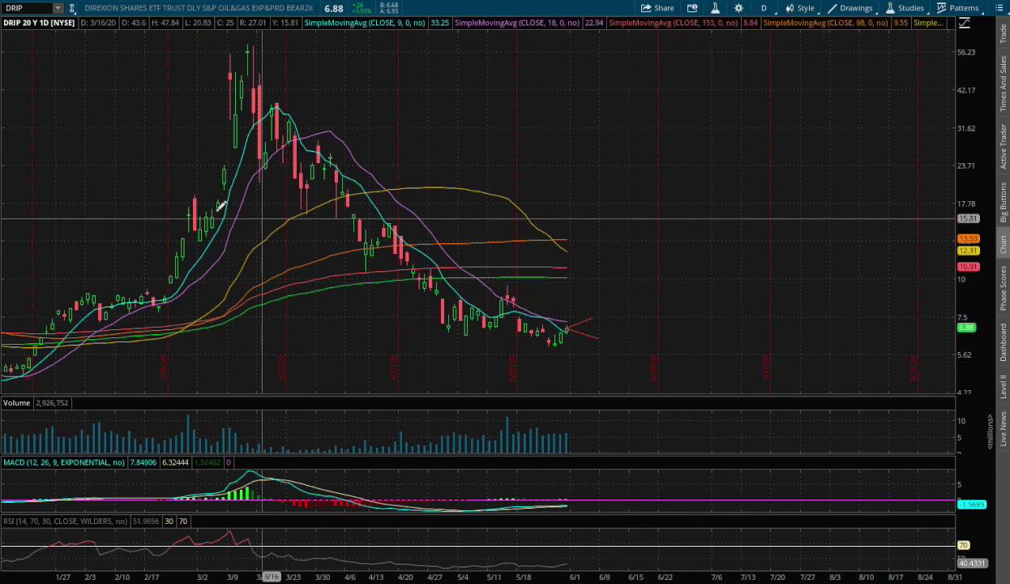
Step: Load the XOP symbol and switch its chart to the 180-day 4-hour timeframe
click(27, 8)
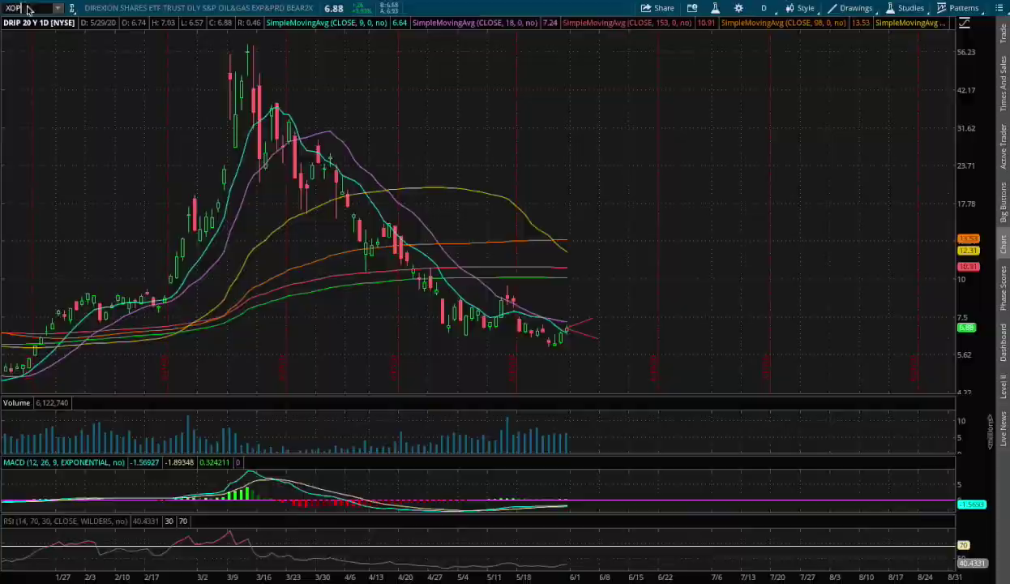
text(XOP)
key(Return)
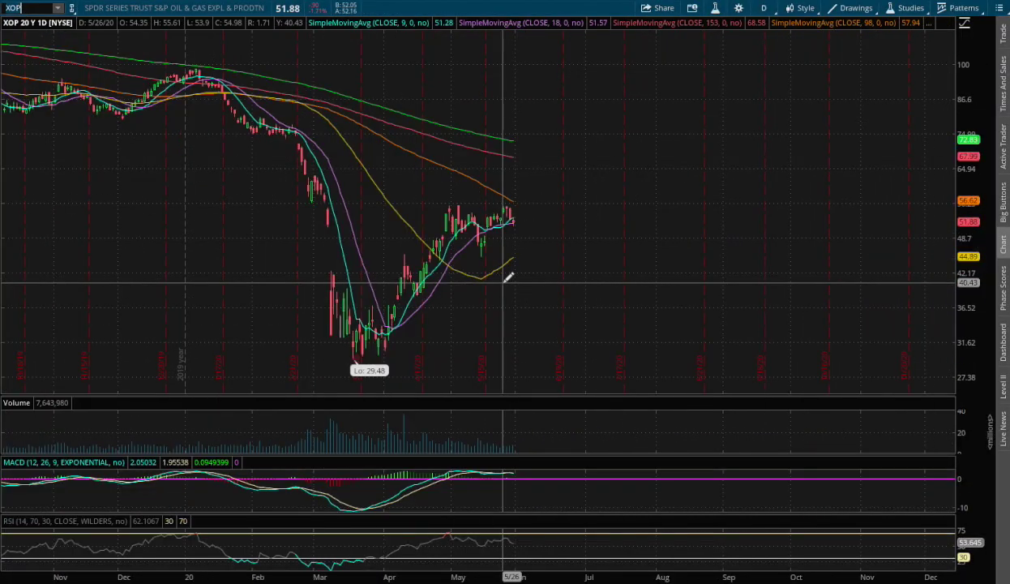
click(763, 7)
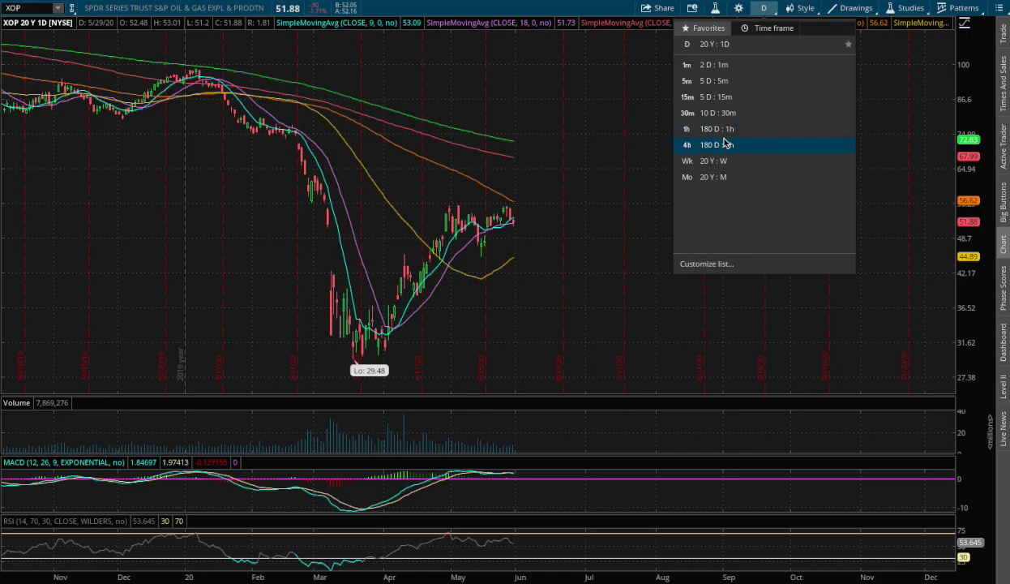
click(725, 144)
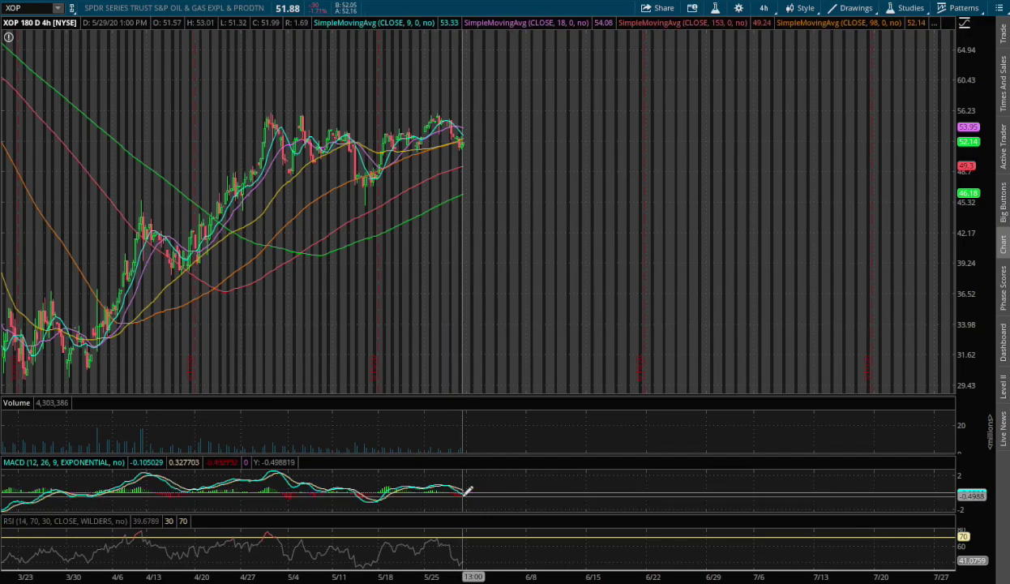
Step: Return the XOP chart to the 20-year daily timeframe and enlarge the candles from February through May
click(767, 9)
click(735, 149)
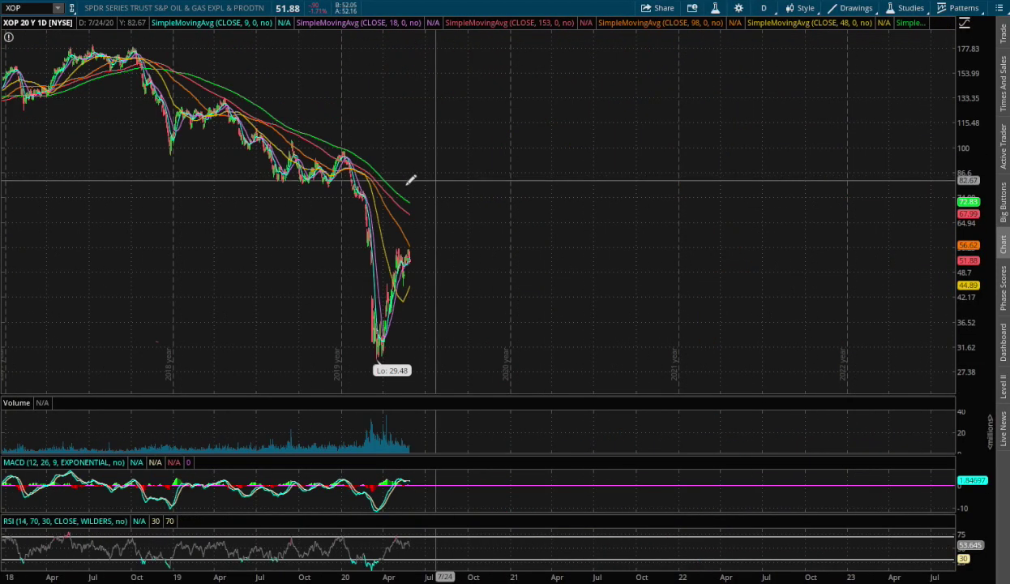
drag(275, 195, 523, 232)
drag(313, 218, 673, 248)
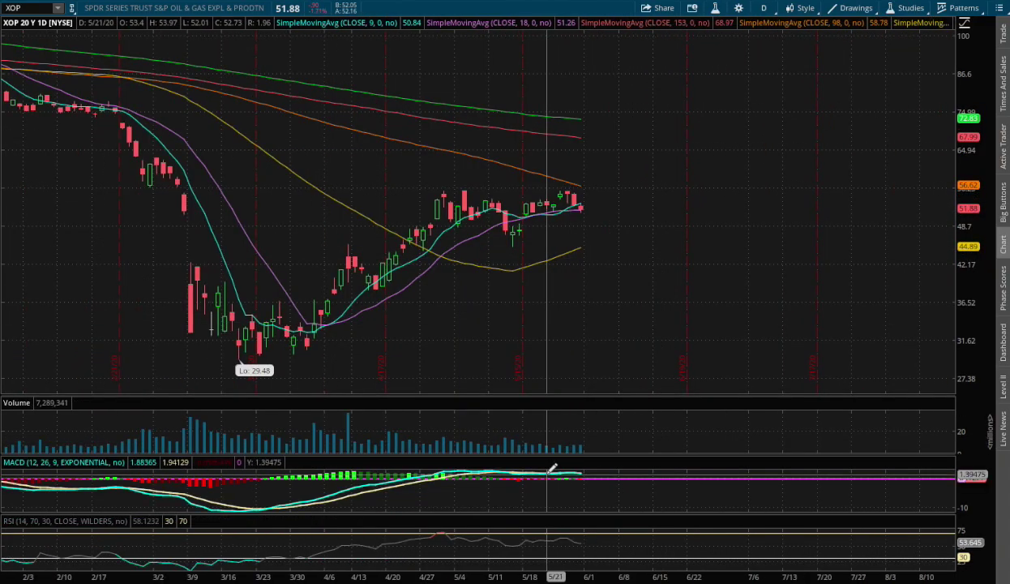